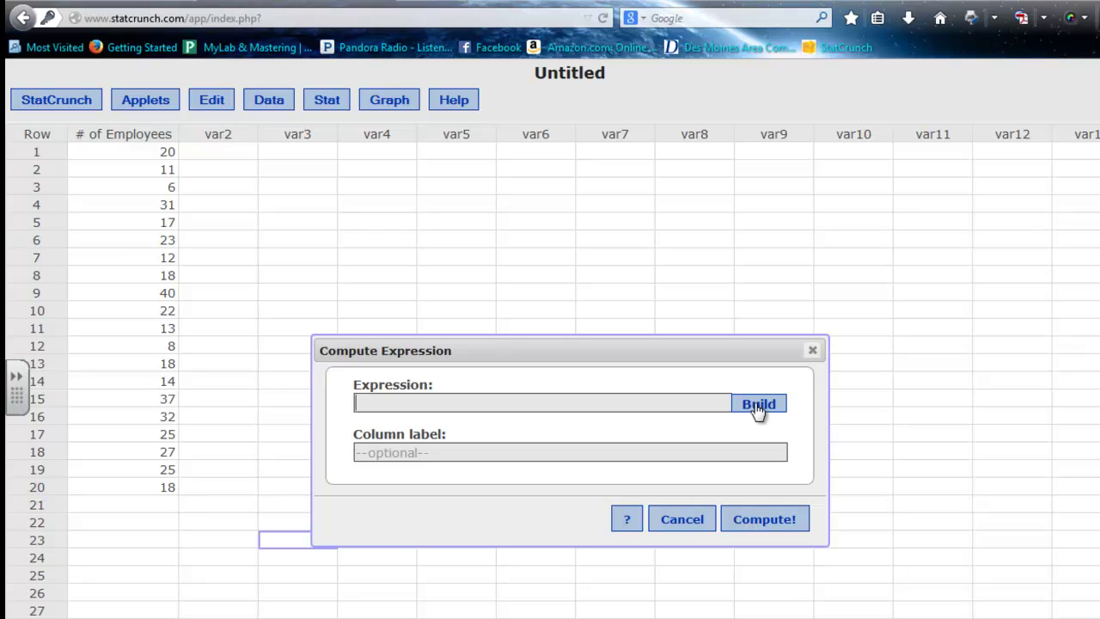
# Cancel the Compute Expression dialog so no column is added to the # of Employees table.
pyautogui.click(682, 519)
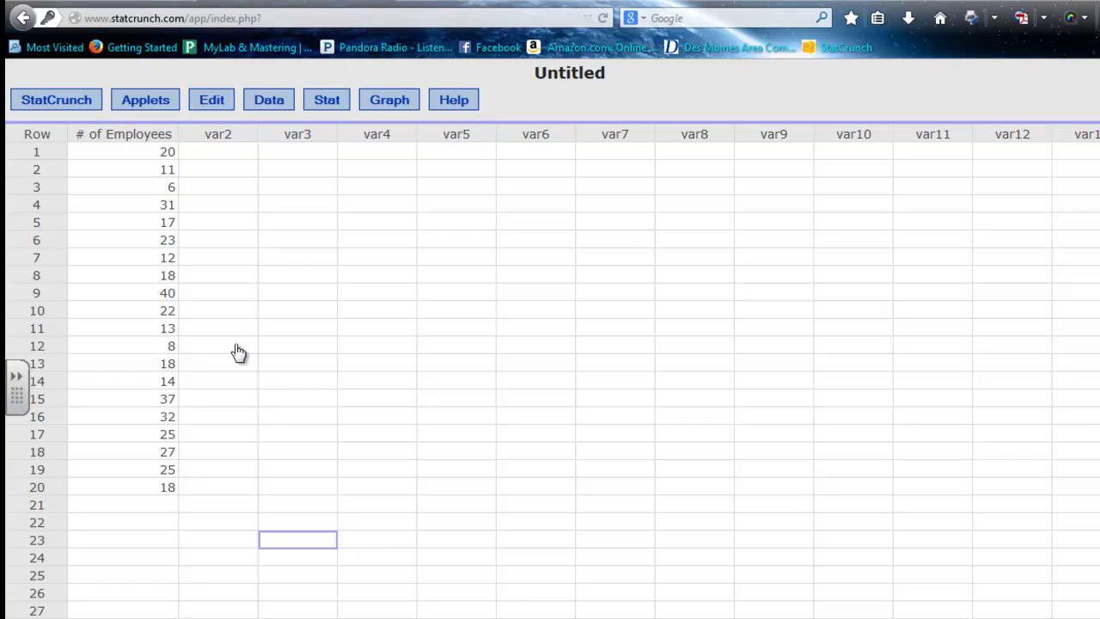
# Start a Compute Expression column labelled Data-Mean and open its expression builder.
pyautogui.click(129, 157)
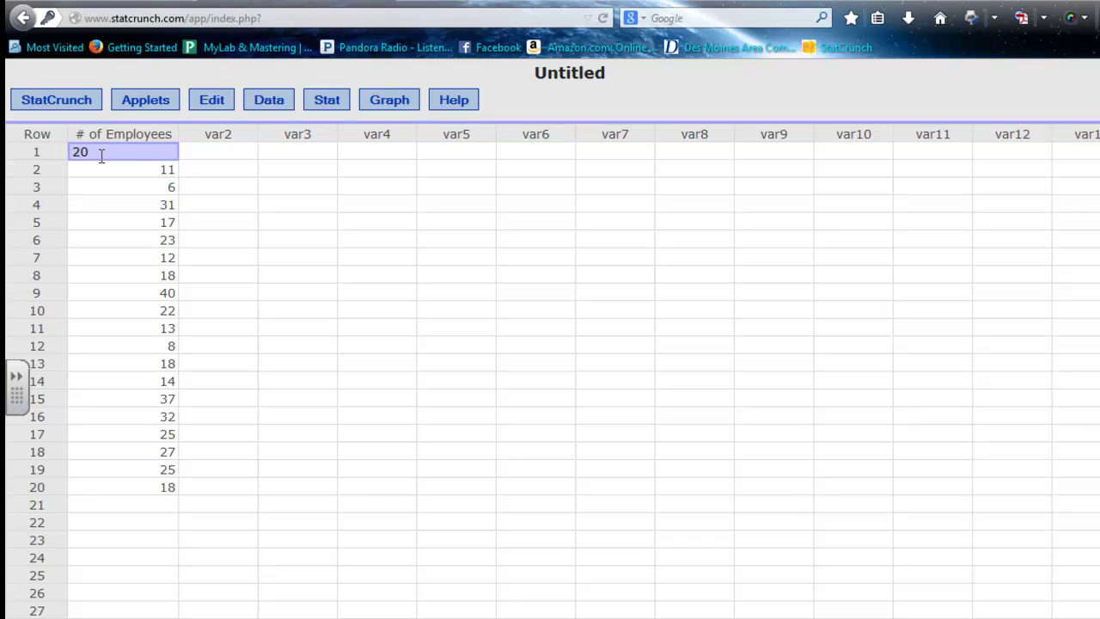
pyautogui.click(267, 107)
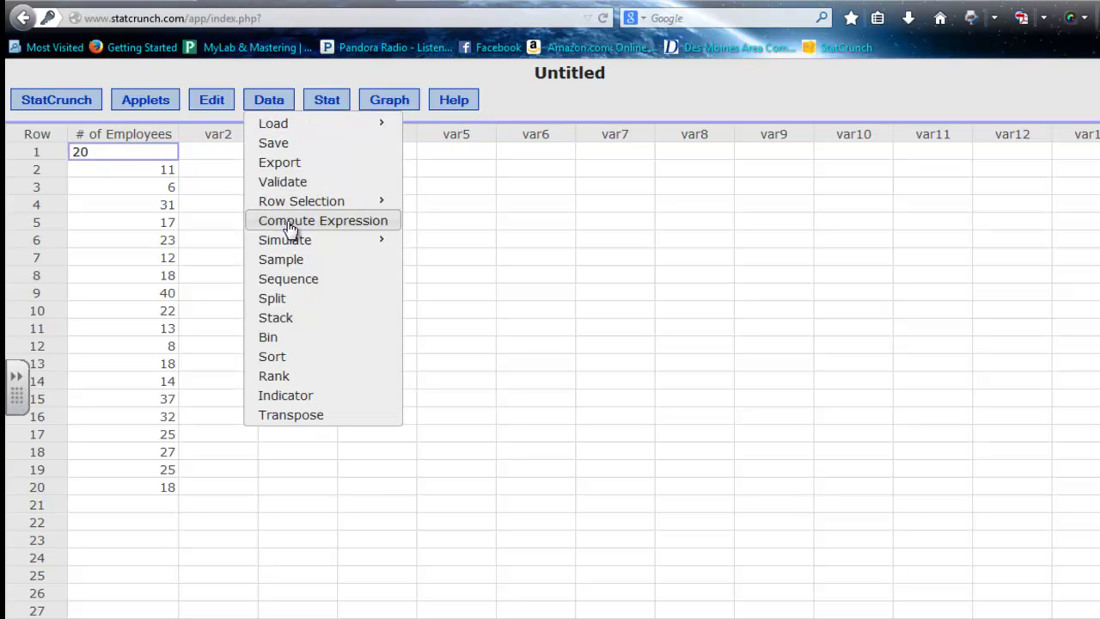
pyautogui.click(289, 226)
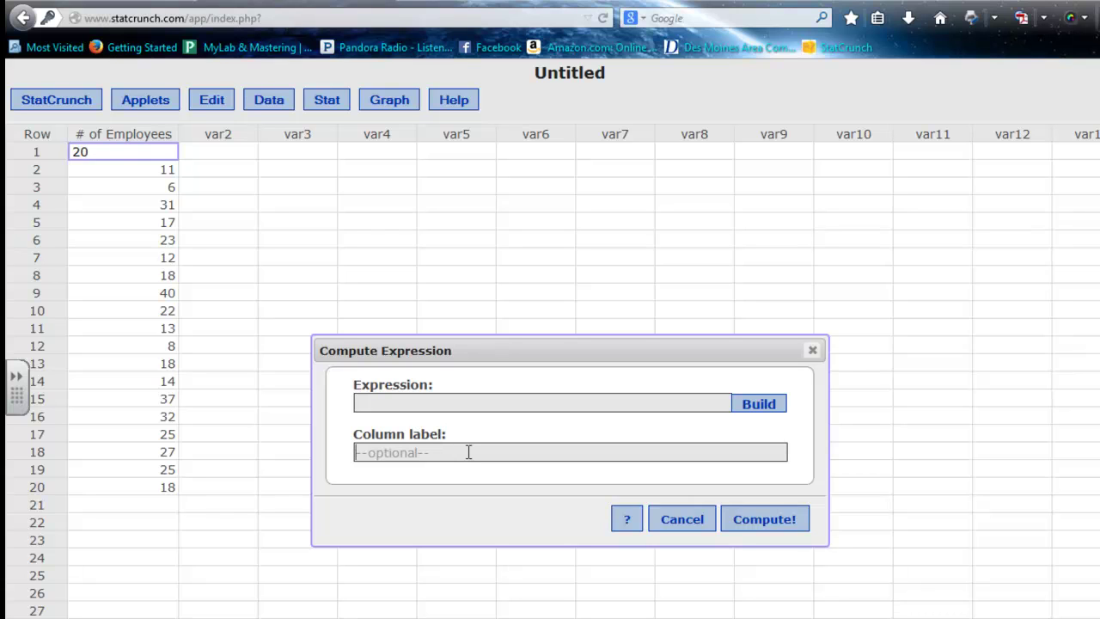
pyautogui.write('Data-Mean')
pyautogui.click(467, 405)
pyautogui.click(766, 405)
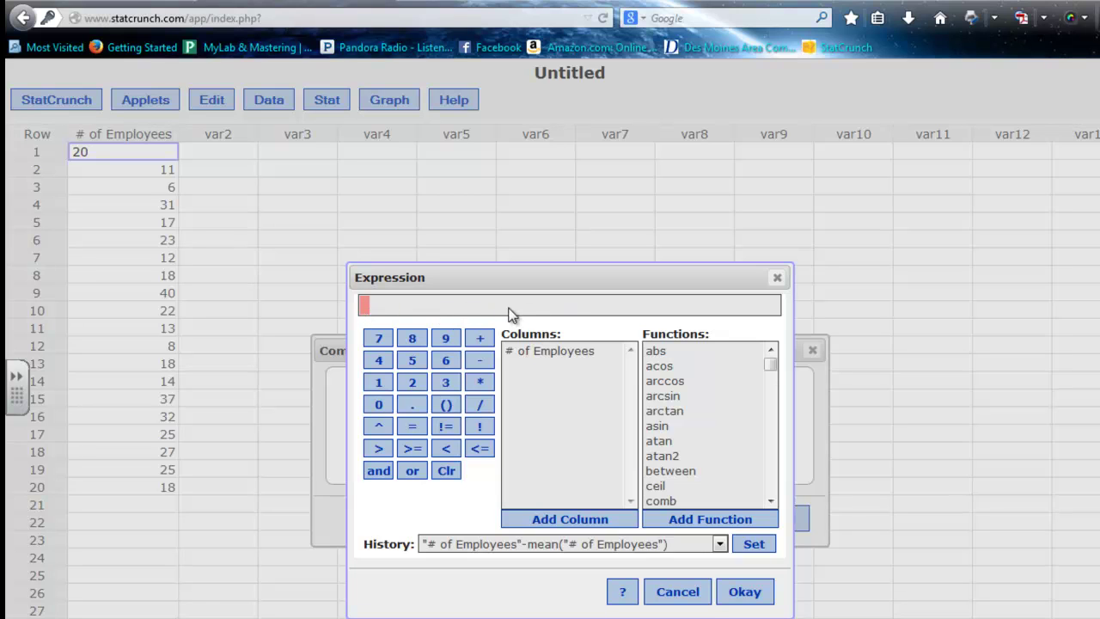
# Build and accept the expression "# of Employees"-mean("# of Employees") for Data-Mean.
pyautogui.click(533, 353)
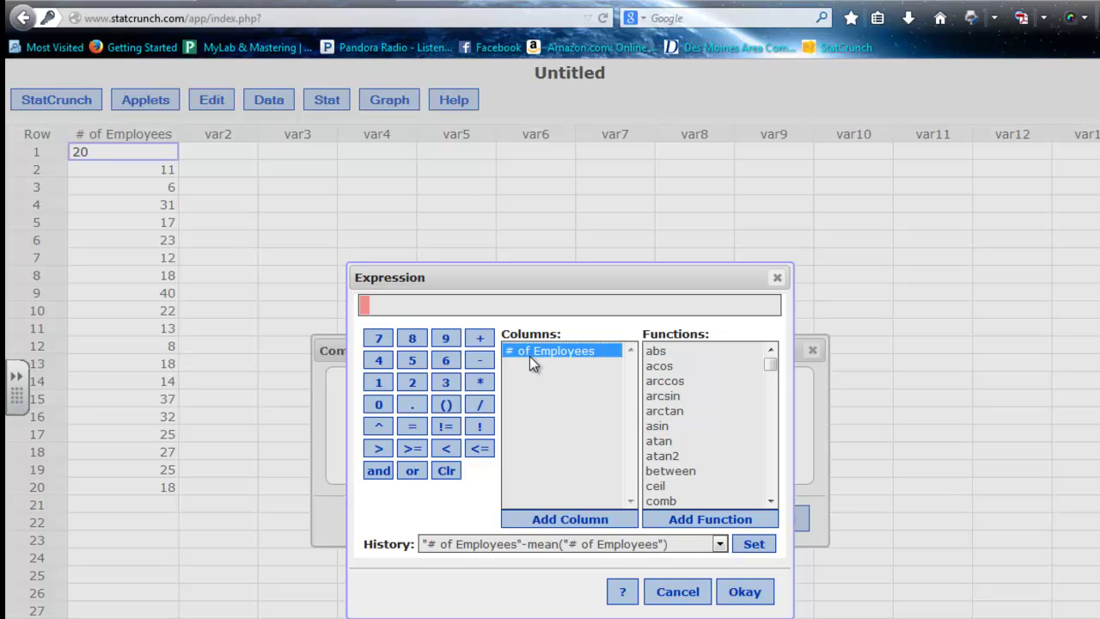
pyautogui.click(563, 520)
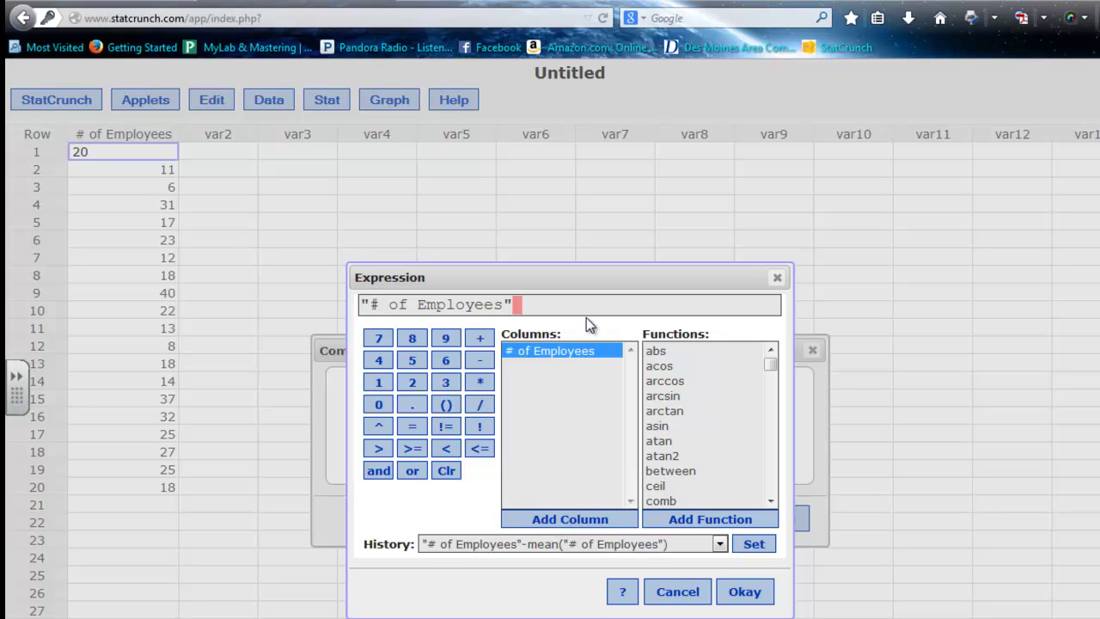
pyautogui.write('-')
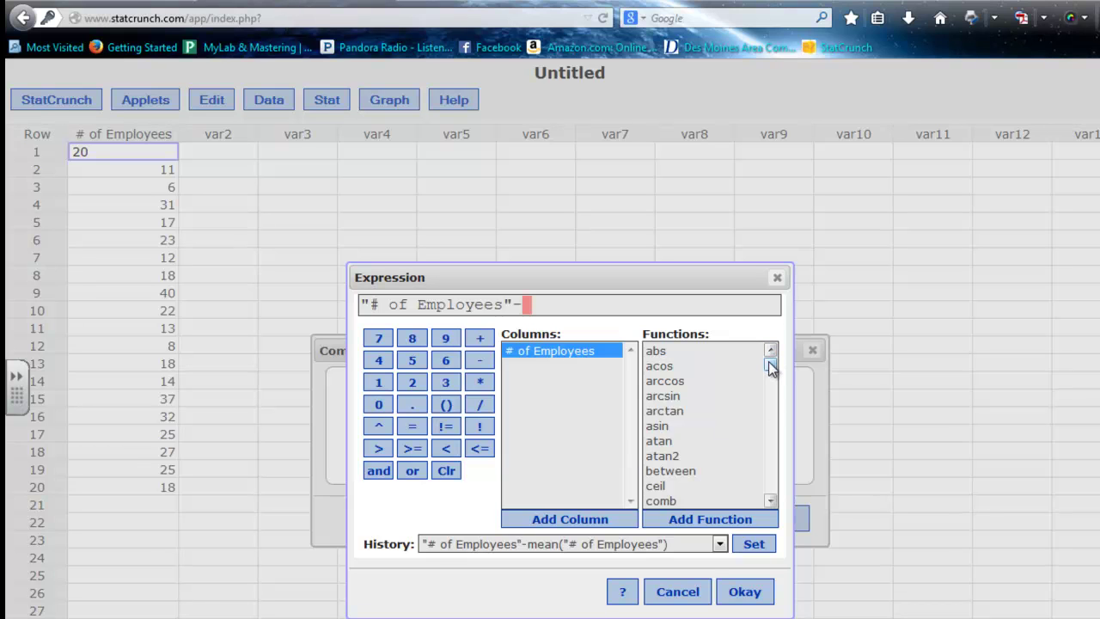
pyautogui.moveTo(770, 367); pyautogui.dragTo(769, 419)
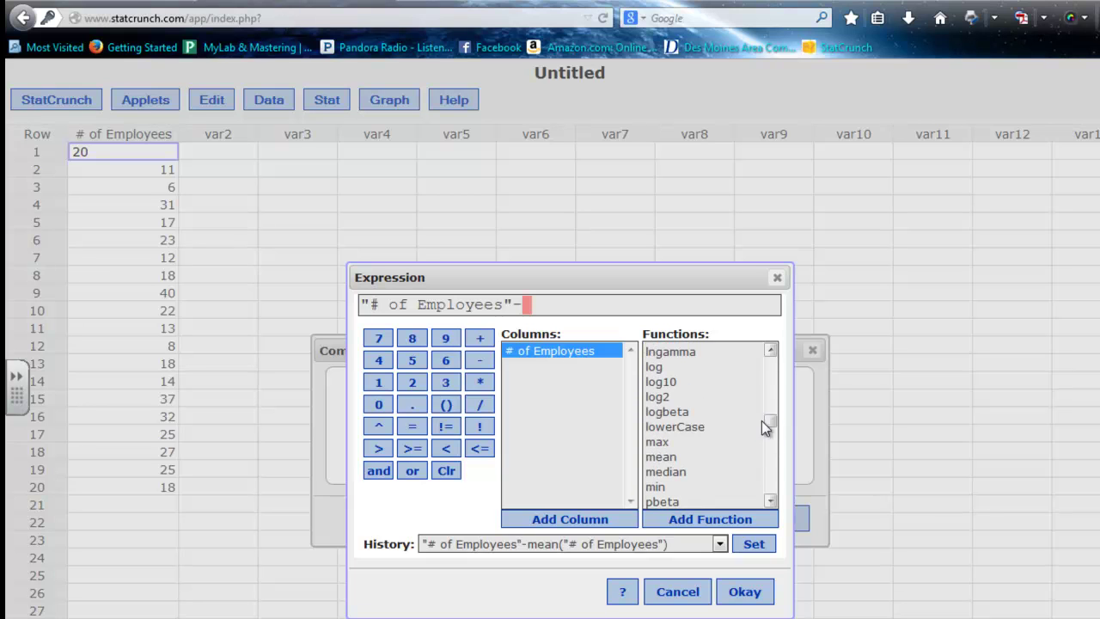
pyautogui.click(662, 457)
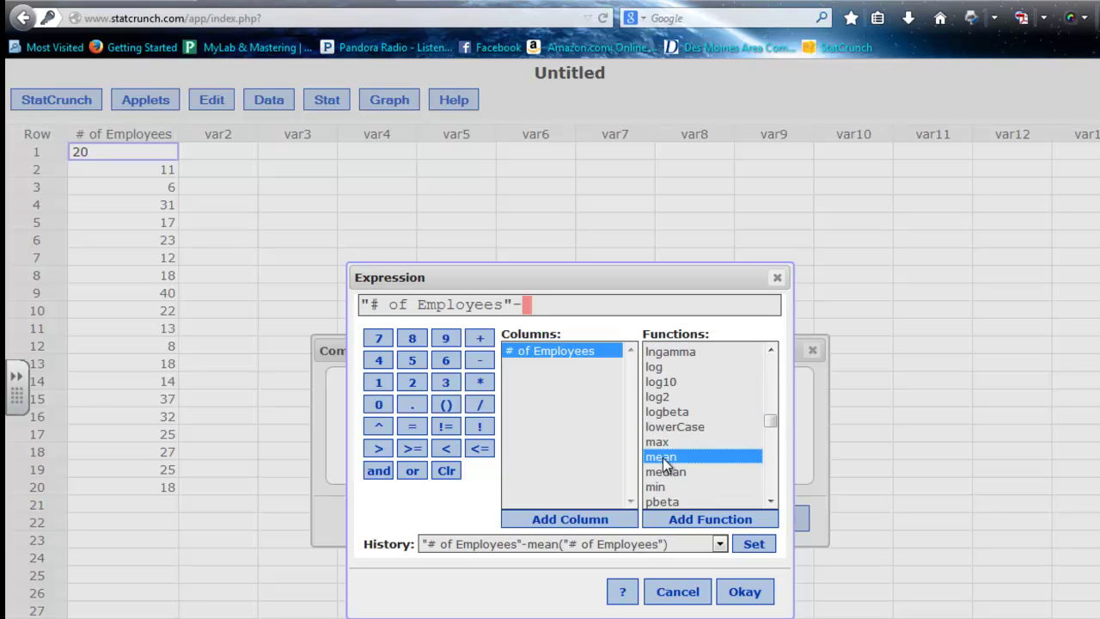
pyautogui.click(692, 519)
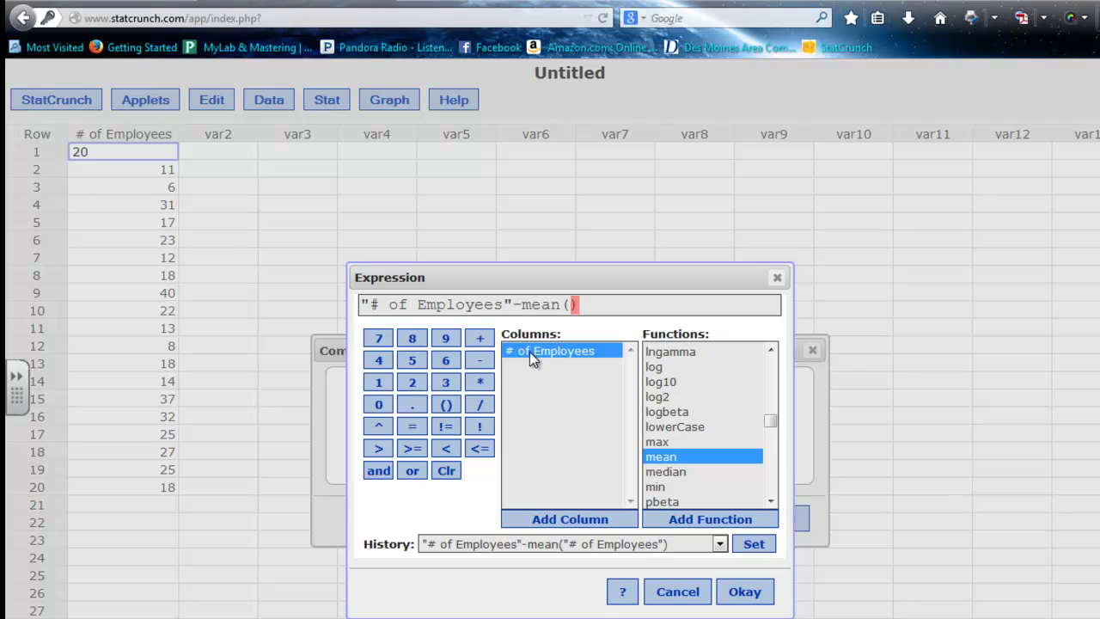
pyautogui.click(548, 519)
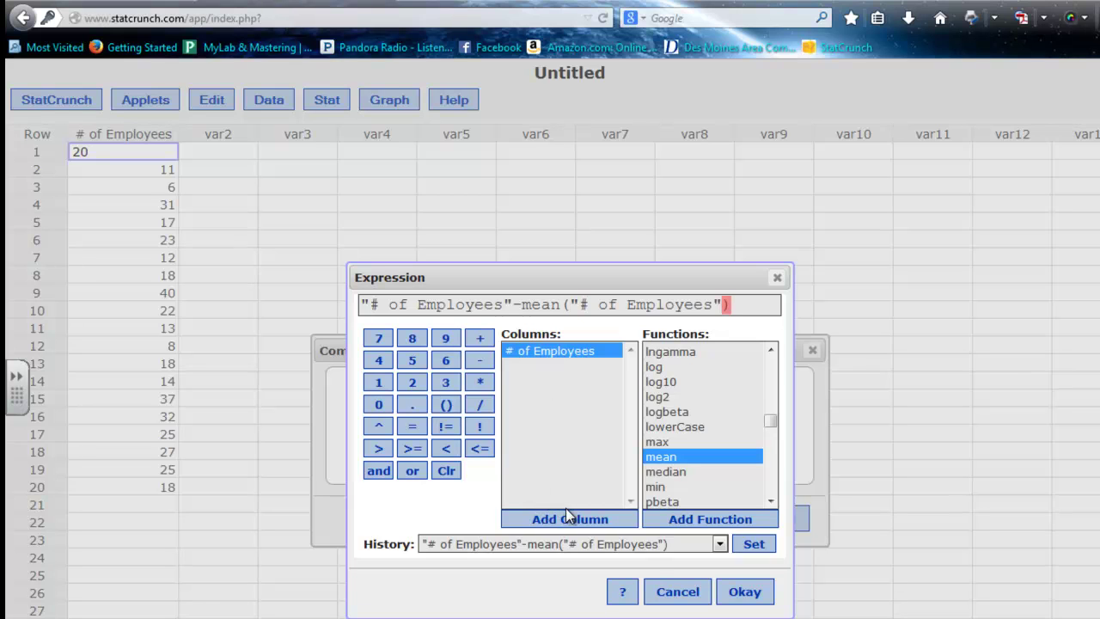
pyautogui.click(744, 593)
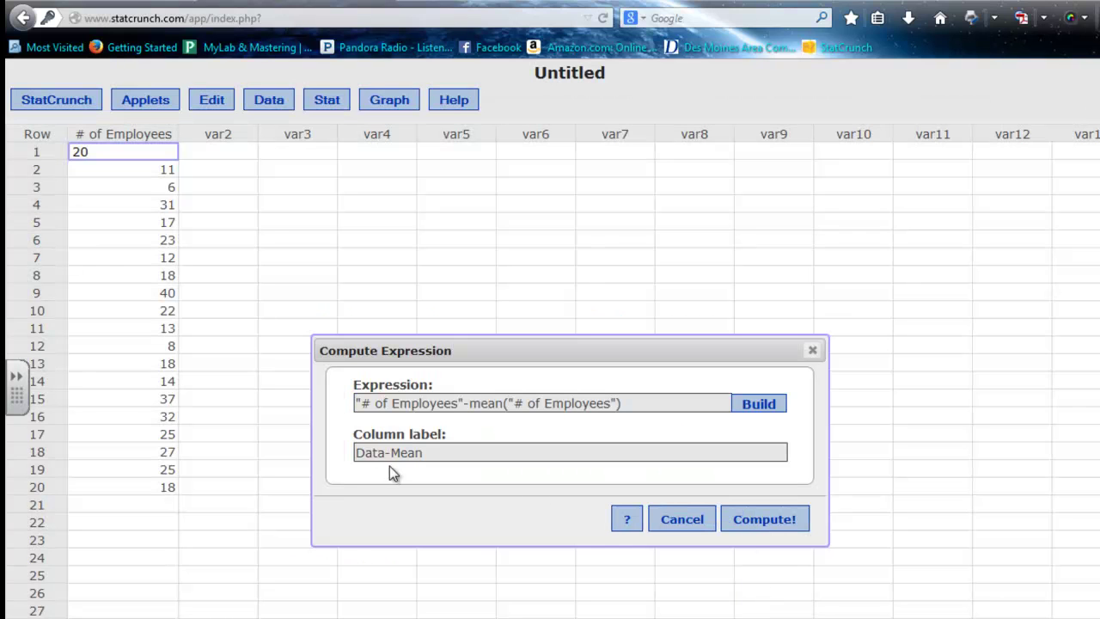
# Compute the Data-Mean column (-0.85, -9.85, -14.85, …) and dismiss the confirmation message.
pyautogui.click(762, 526)
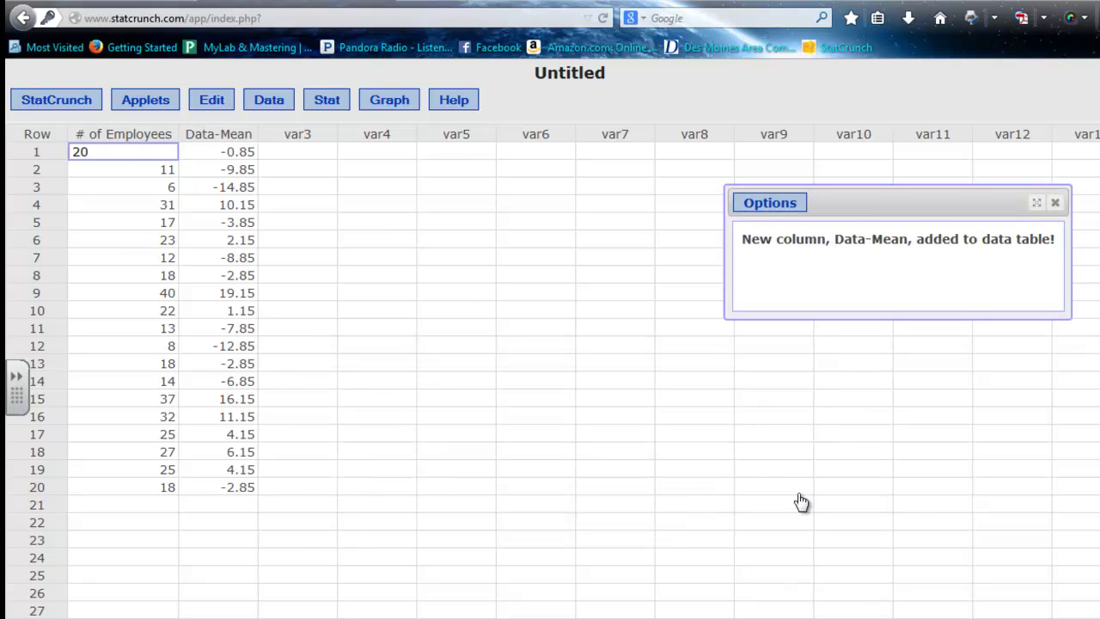
pyautogui.click(1055, 203)
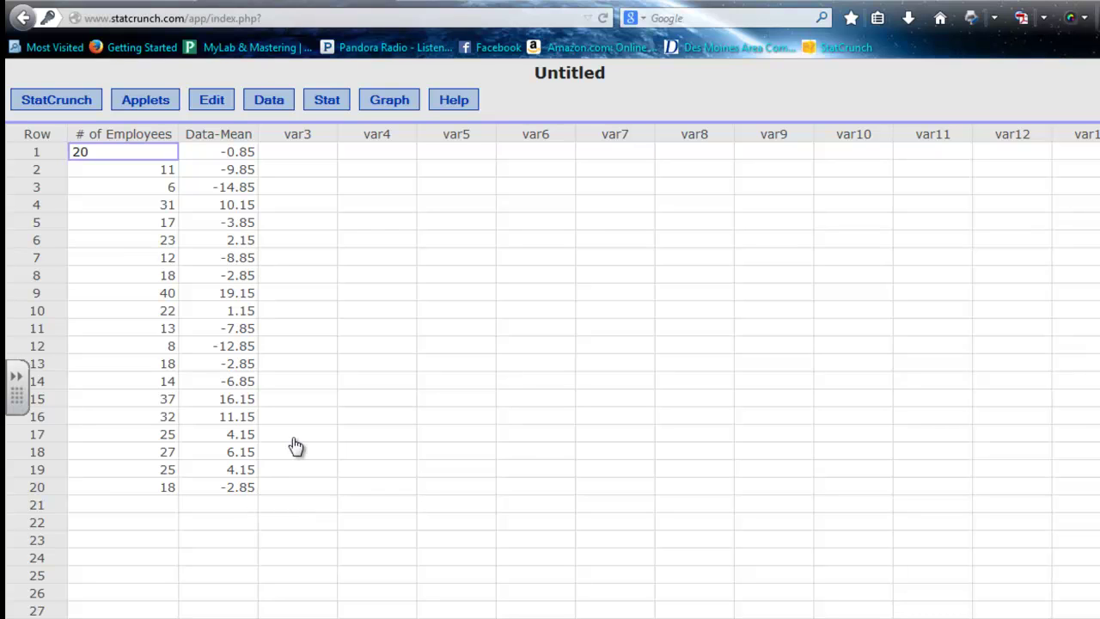
# Inspect the Data-Mean values in rows 1 and 2, then bring up the Data menu.
pyautogui.click(318, 136)
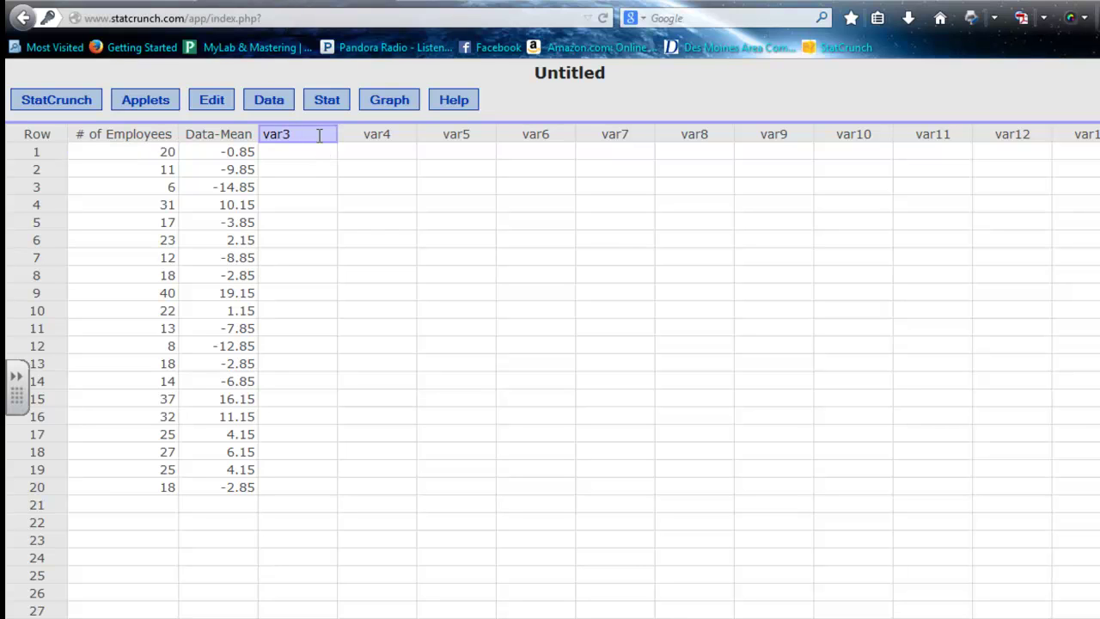
pyautogui.click(246, 152)
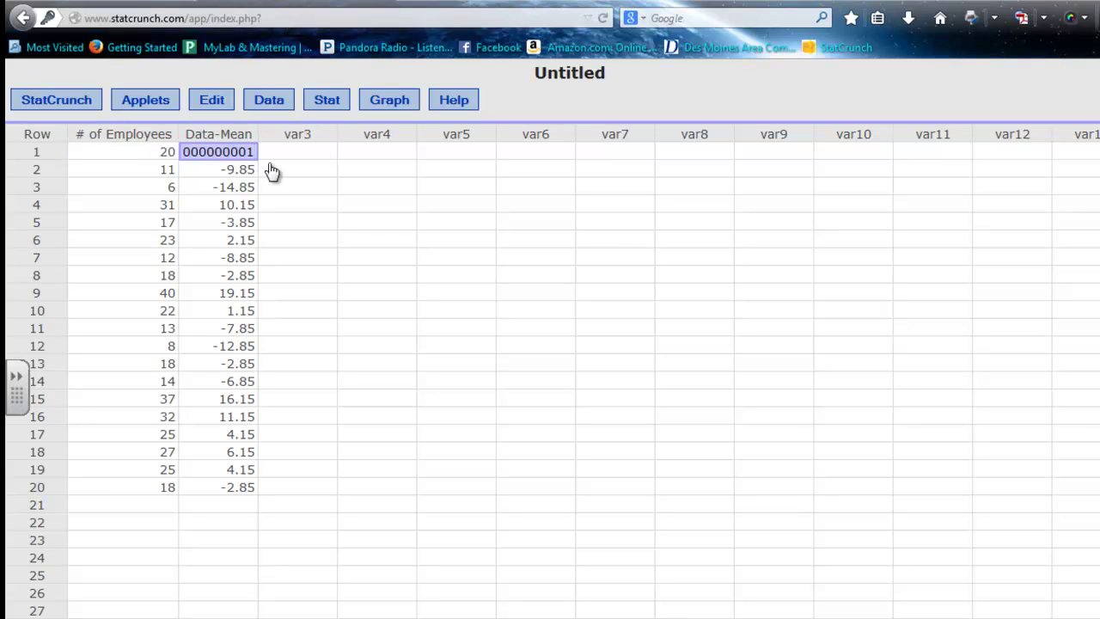
pyautogui.click(228, 171)
pyautogui.click(225, 153)
pyautogui.click(264, 99)
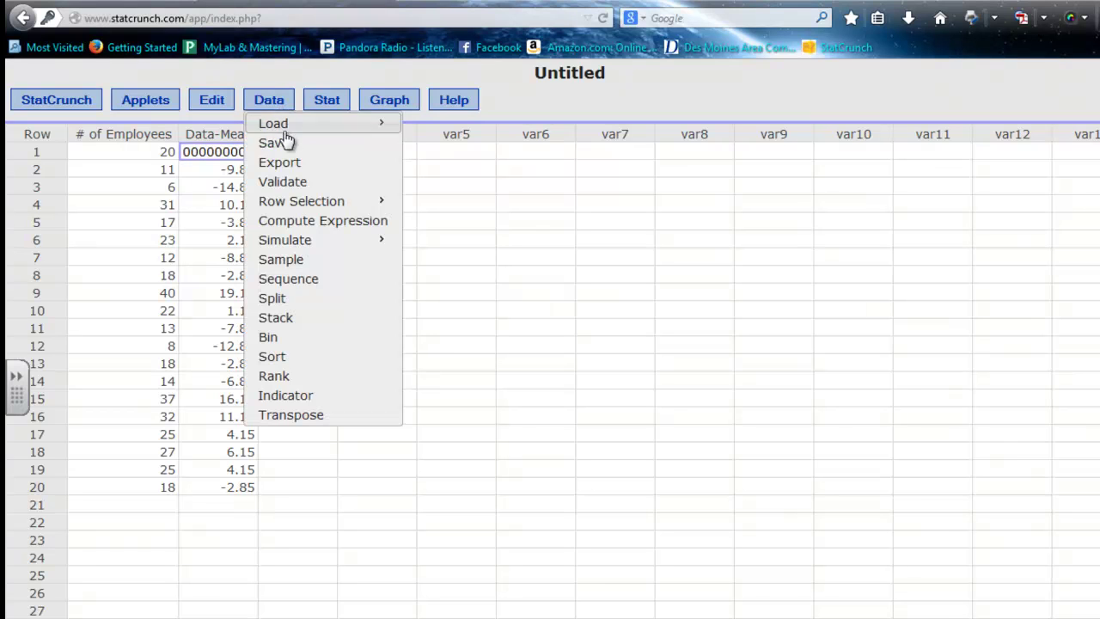
# Start a Compute Expression column labelled (Data-Mean)^2 and open its expression builder.
pyautogui.click(297, 222)
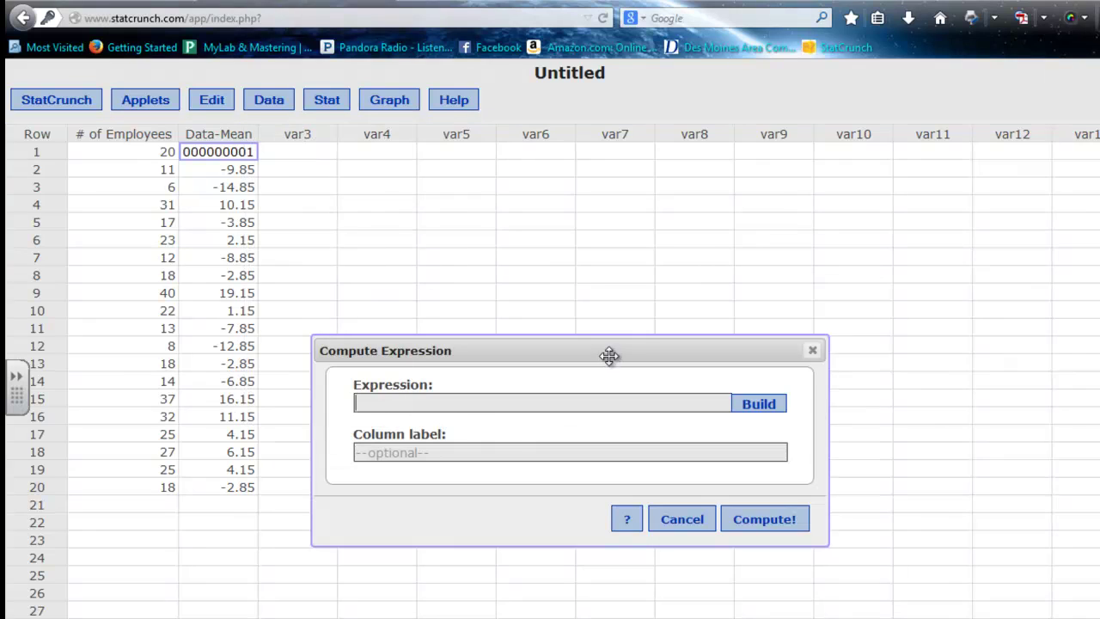
pyautogui.click(495, 456)
pyautogui.write('(Data')
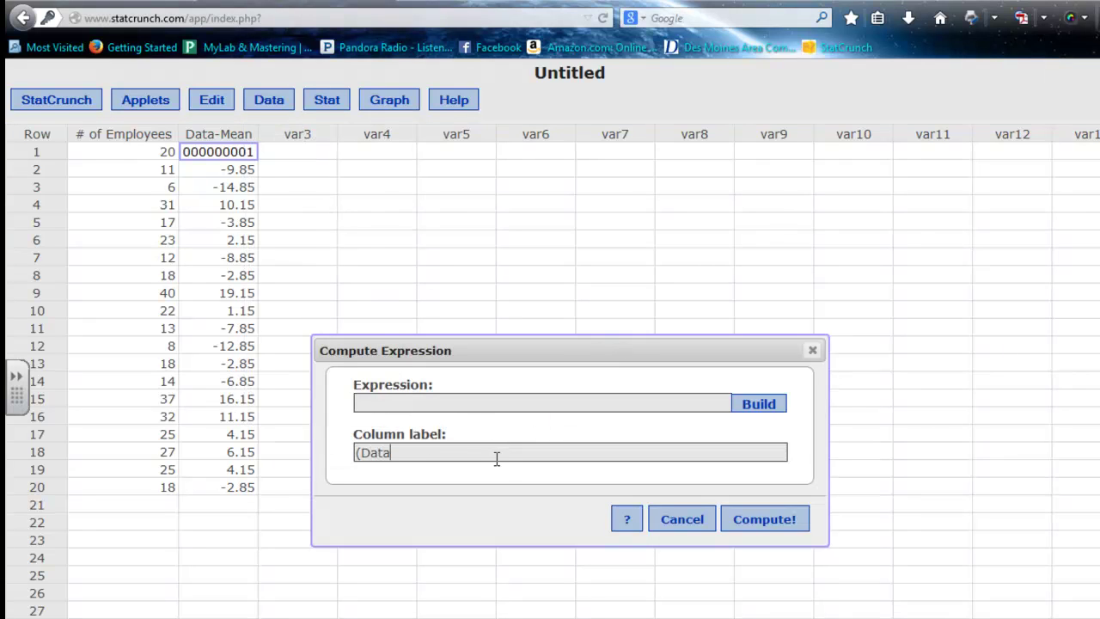
pyautogui.write('-Mean)^2')
pyautogui.click(760, 404)
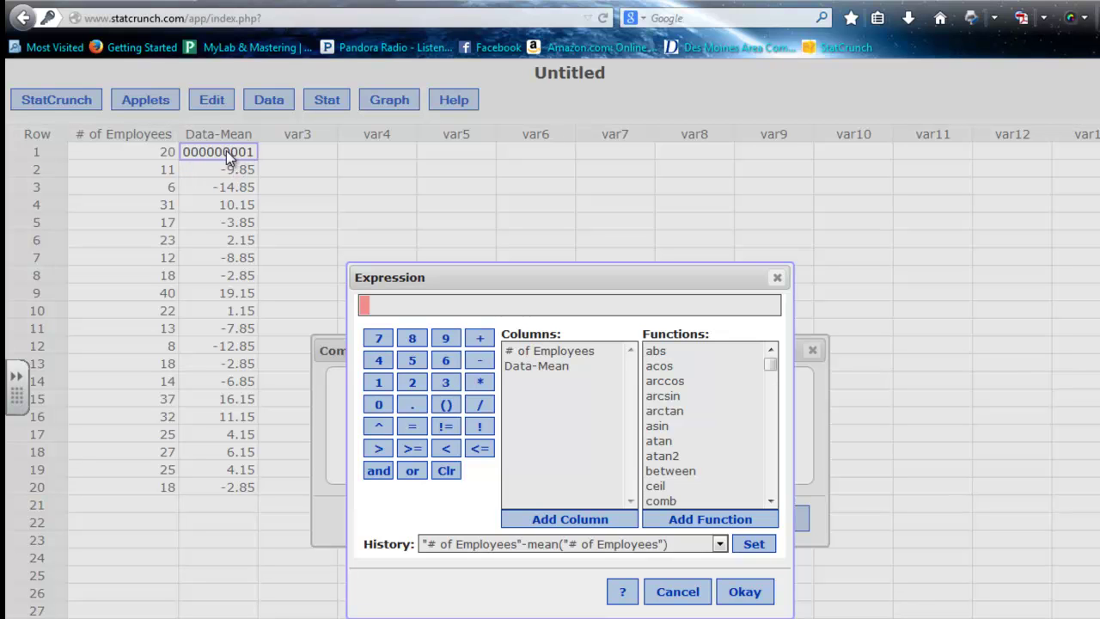
# Enter the formula "Data-Mean"^2, accept it, and compute the (Data-Mean)^2 column.
pyautogui.click(540, 366)
pyautogui.click(571, 520)
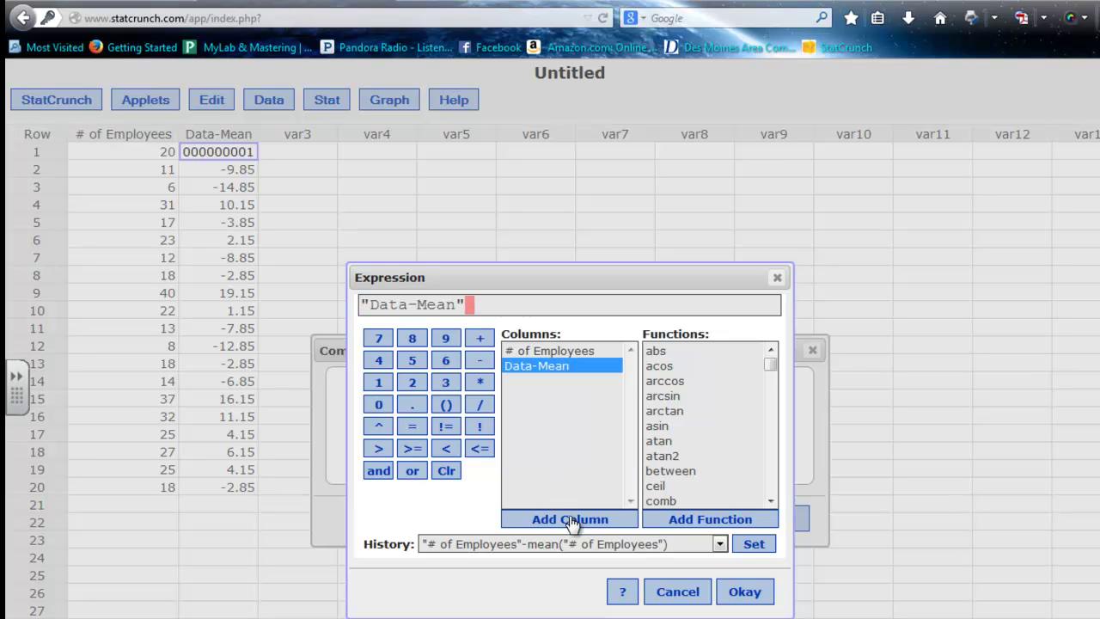
pyautogui.write('^2')
pyautogui.click(745, 592)
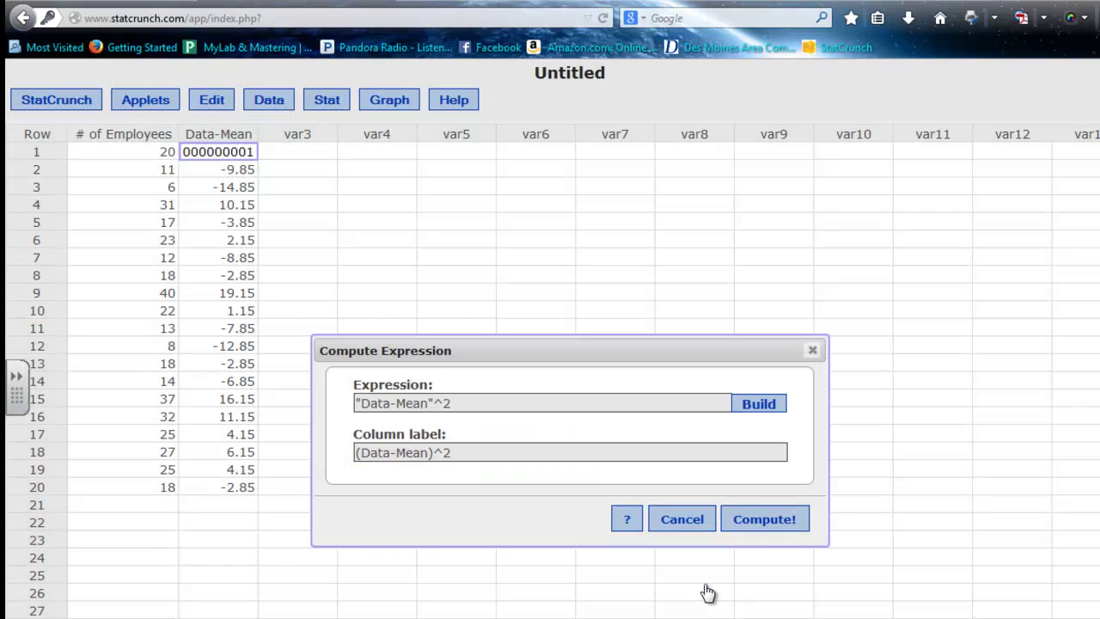
pyautogui.click(765, 520)
# Dismiss the confirmation message and widen the (Data-Mean)^2 and Data-Mean columns.
pyautogui.click(1033, 221)
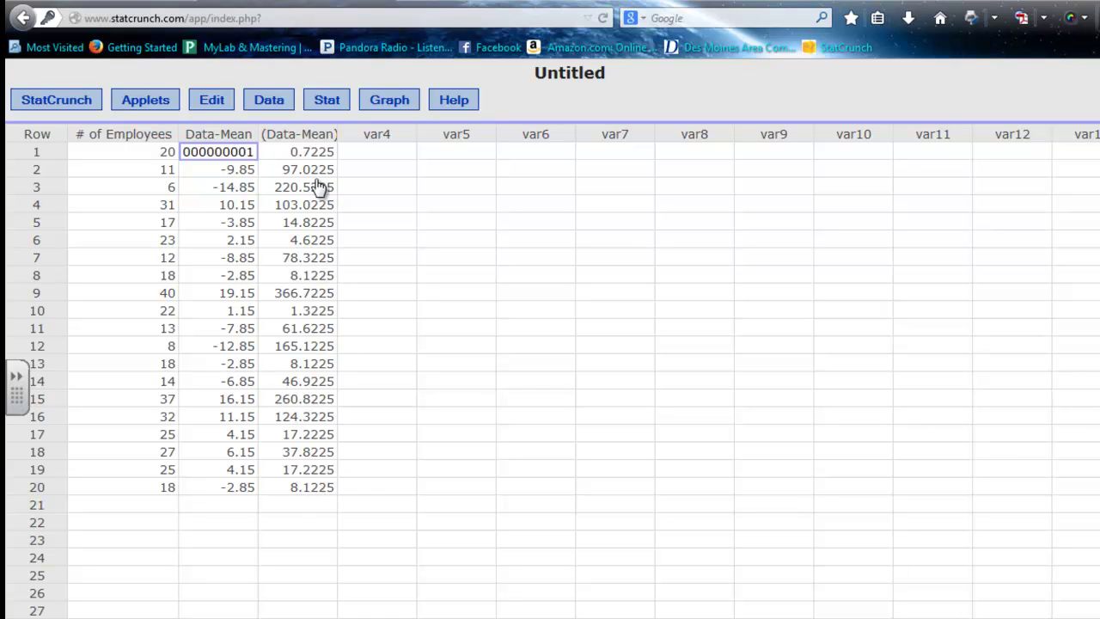
pyautogui.moveTo(341, 131); pyautogui.dragTo(363, 131)
pyautogui.moveTo(258, 131); pyautogui.dragTo(276, 130)
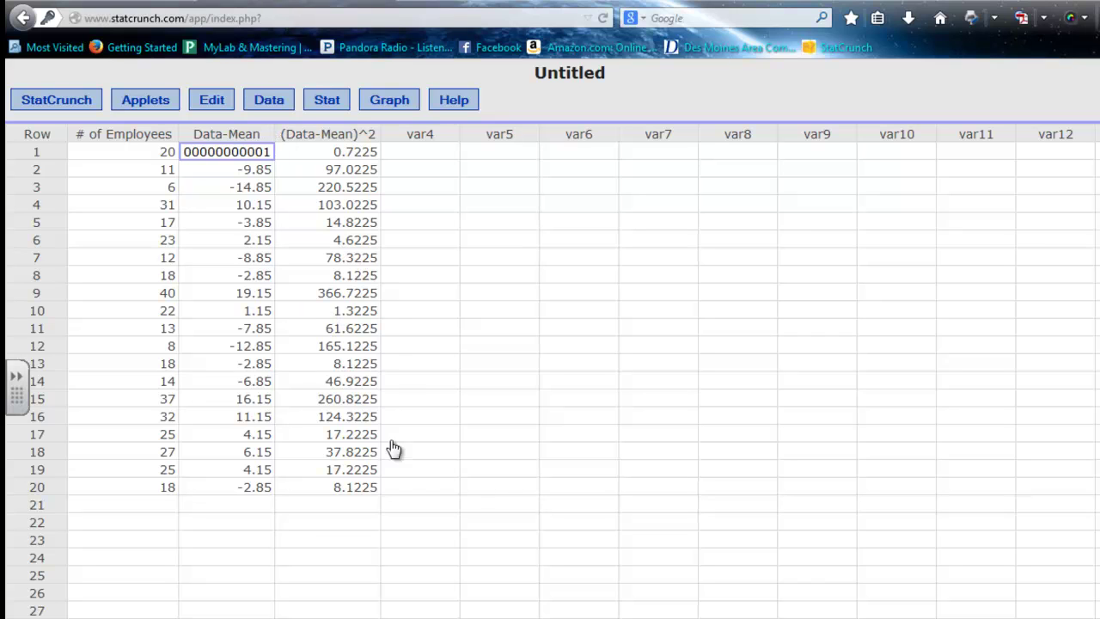